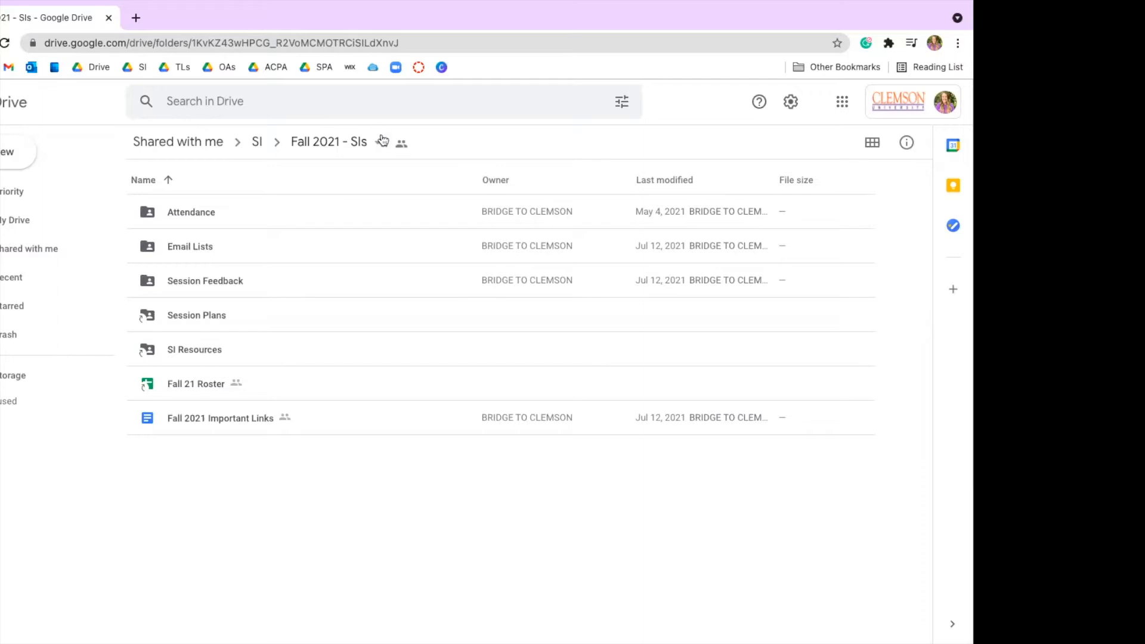
# Step: Open the Attendance Practice spreadsheet from the Attendance folder
pyautogui.doubleClick(209, 213)
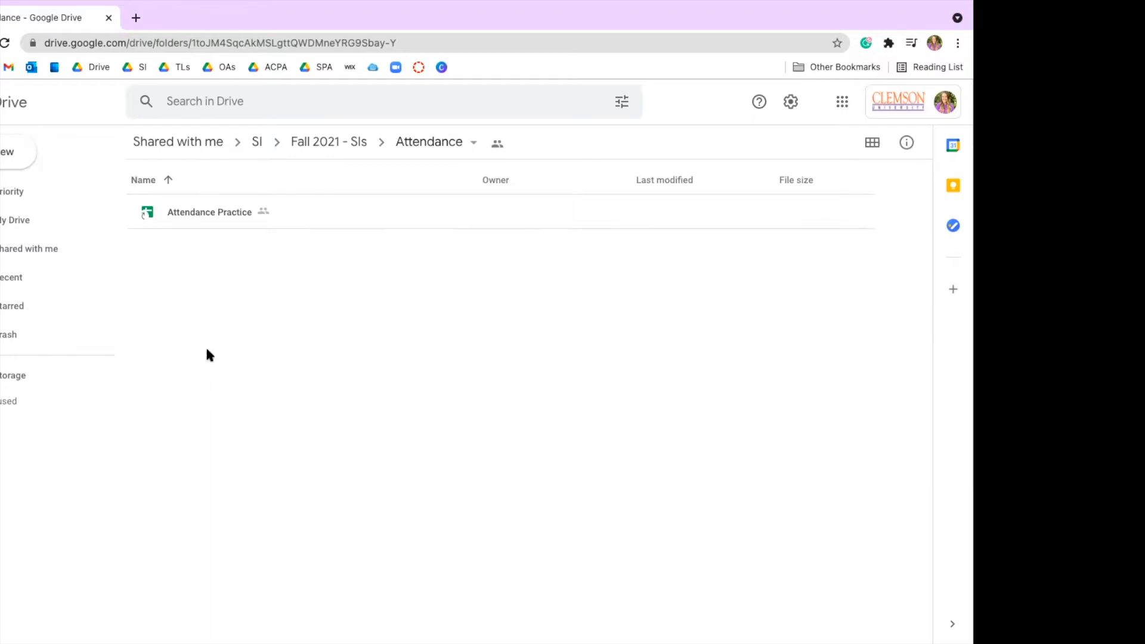
pyautogui.doubleClick(209, 212)
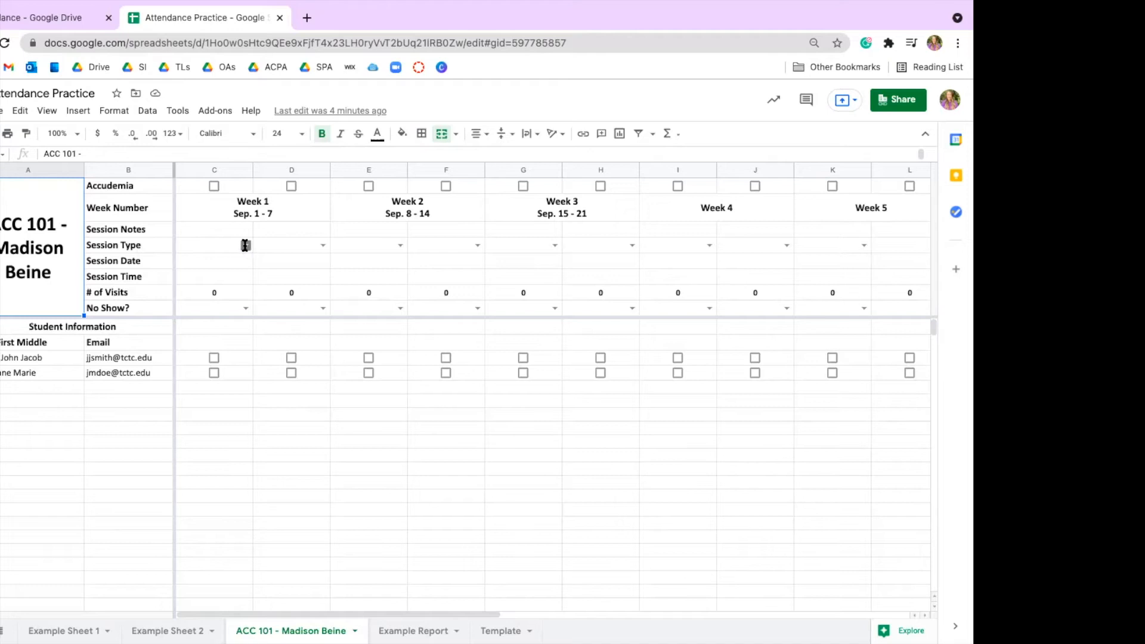
# Step: Record the first Week 1 session as a Virtual Session dated September 2 with the time 3 - 4 PM
pyautogui.click(245, 245)
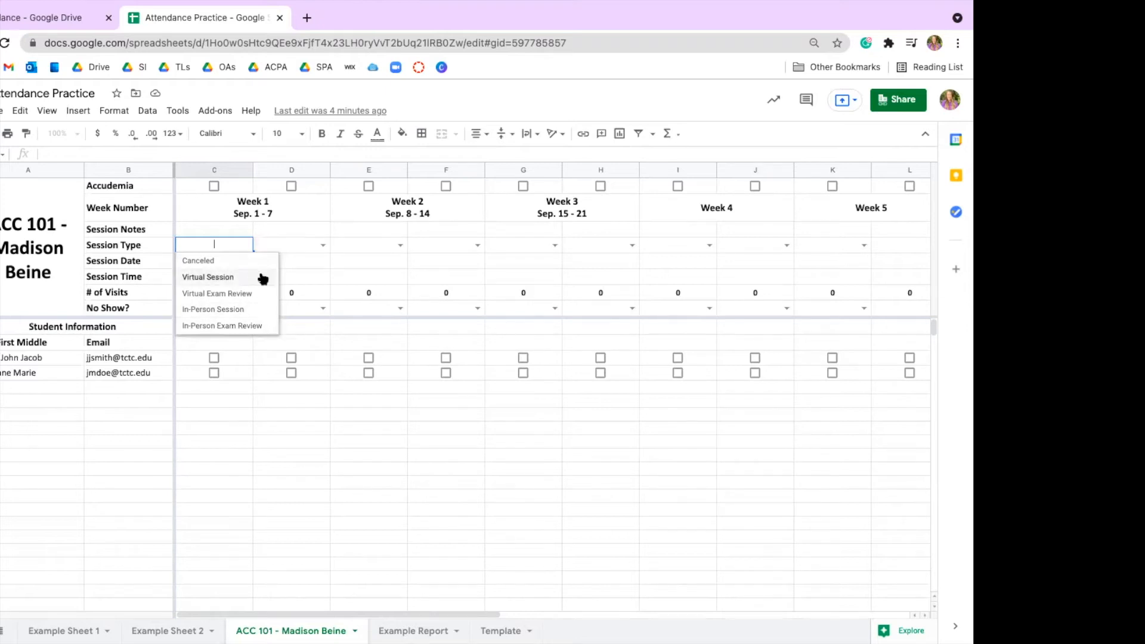
pyautogui.click(263, 278)
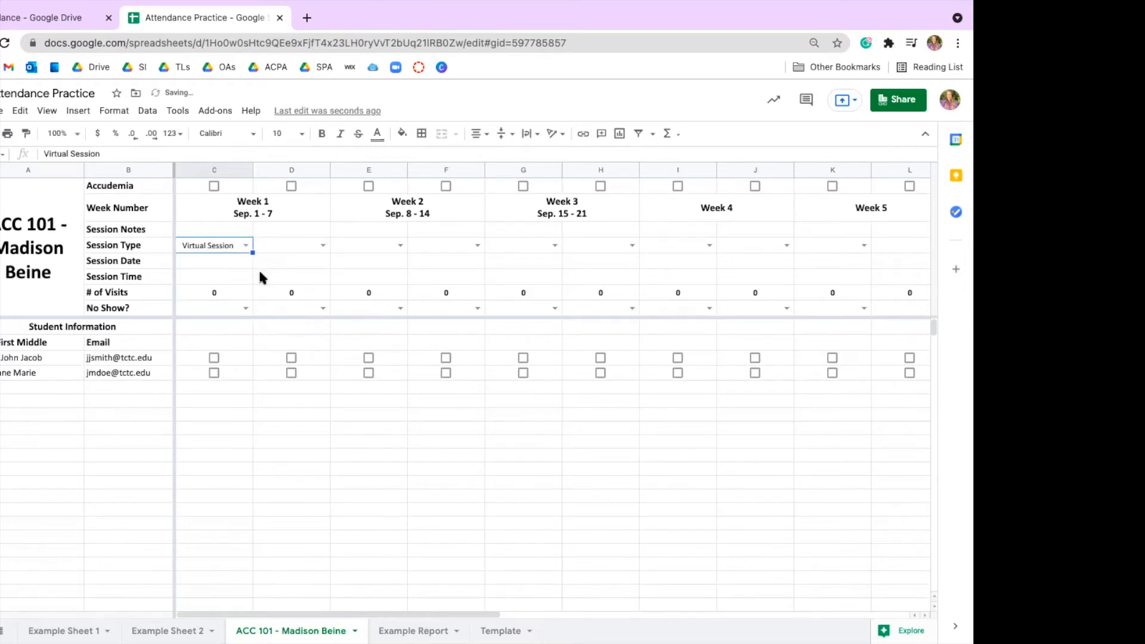
pyautogui.click(227, 260)
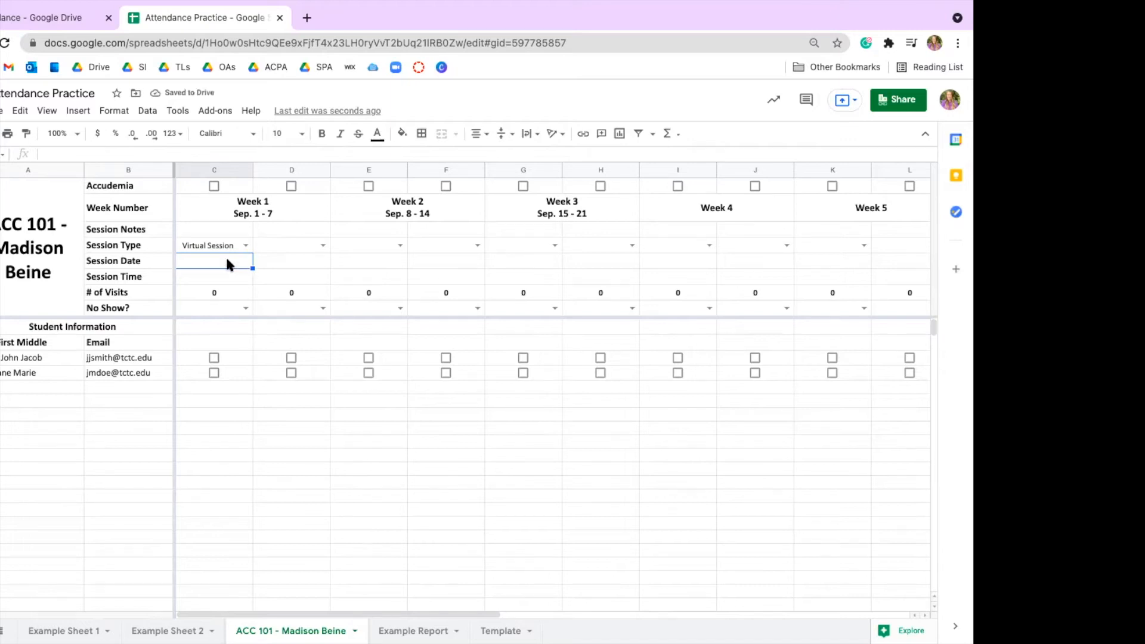
pyautogui.write('September 2')
pyautogui.press('Return')
pyautogui.write('3')
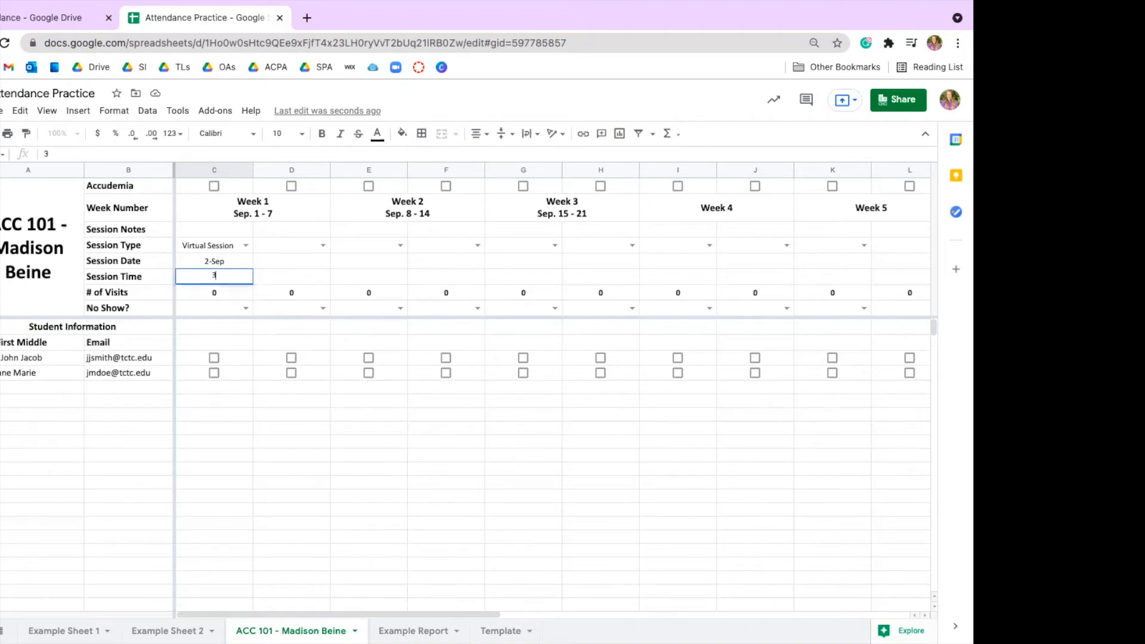
pyautogui.write(' - 4 PM')
pyautogui.click(227, 429)
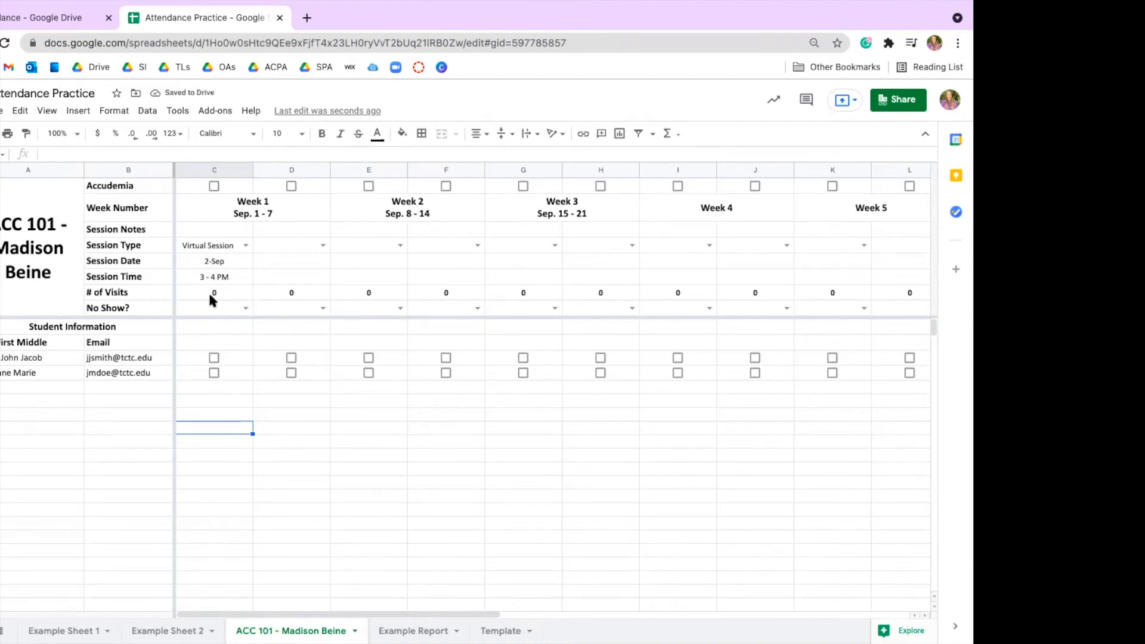
# Step: Try marking the first student present in the first Week 1 session and view that session's No Show? options
pyautogui.click(213, 358)
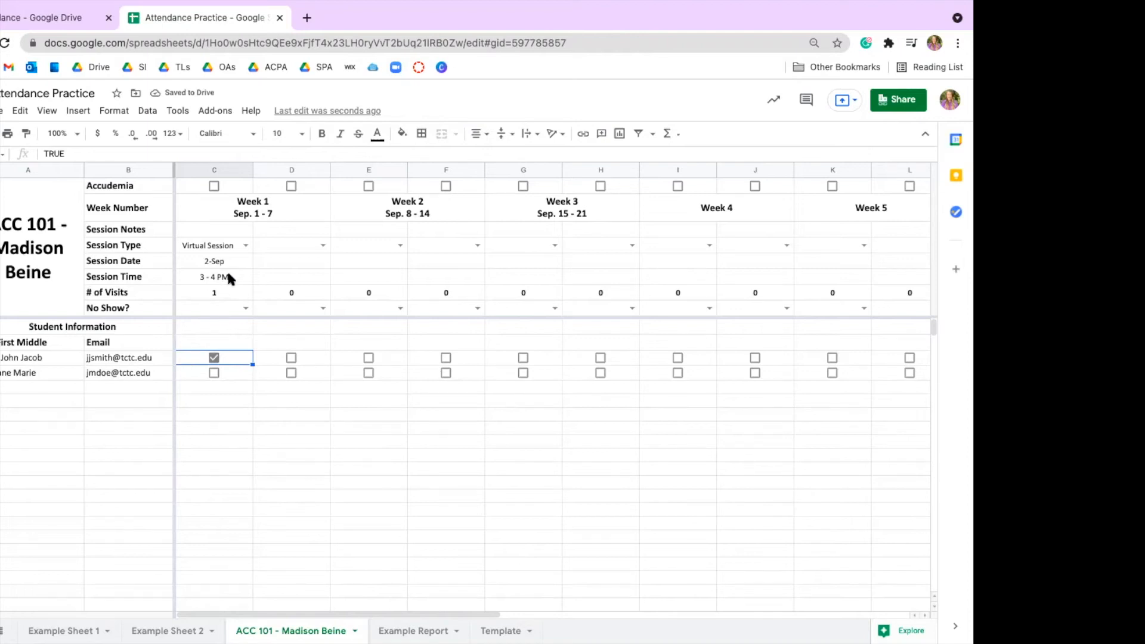
pyautogui.click(214, 357)
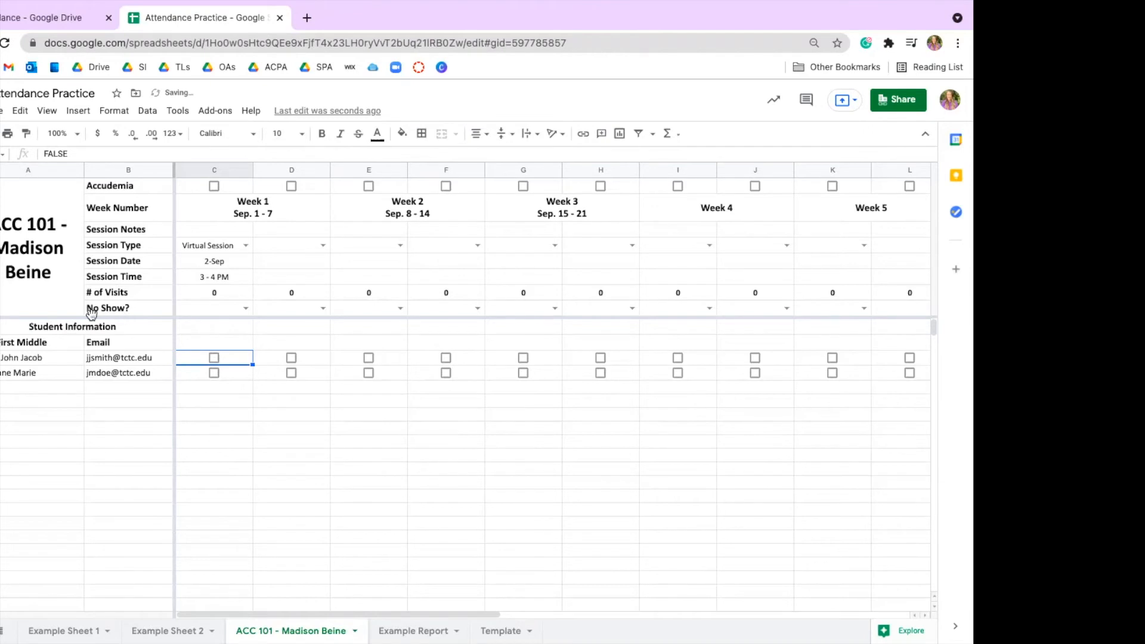
pyautogui.click(213, 307)
pyautogui.click(245, 308)
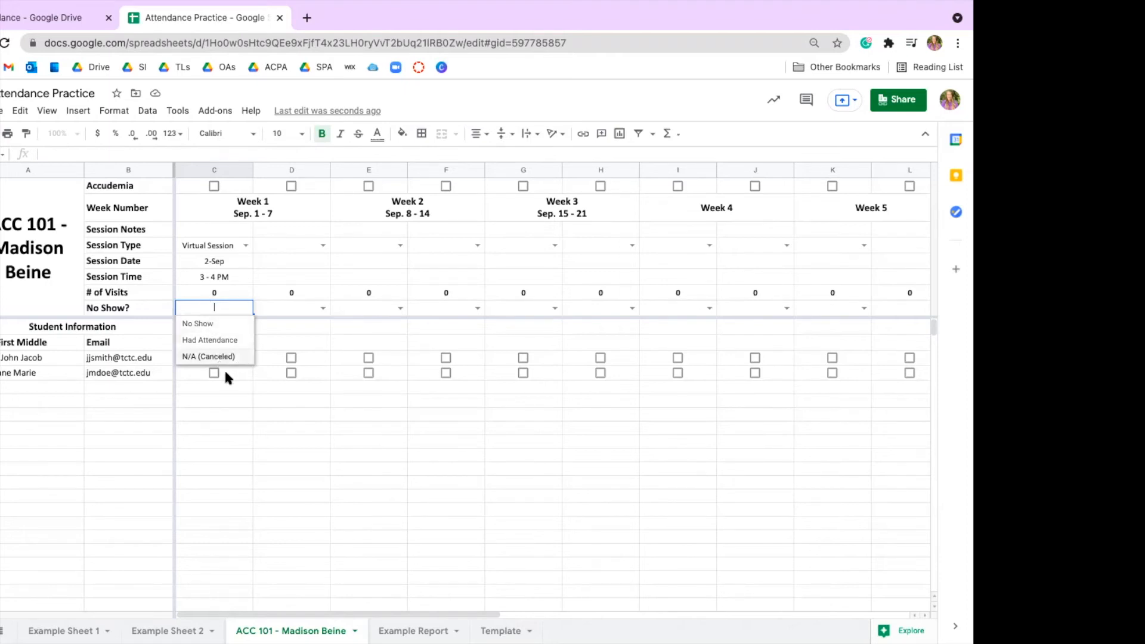
pyautogui.click(224, 484)
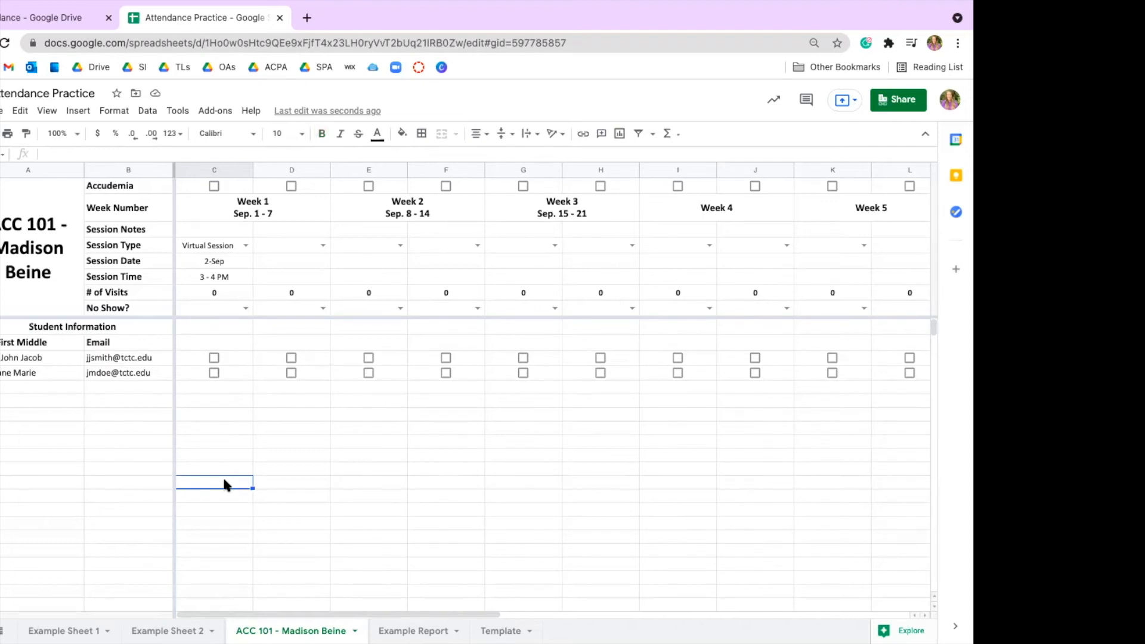
# Step: Mark both listed students as present for the first Week 1 session
pyautogui.click(214, 358)
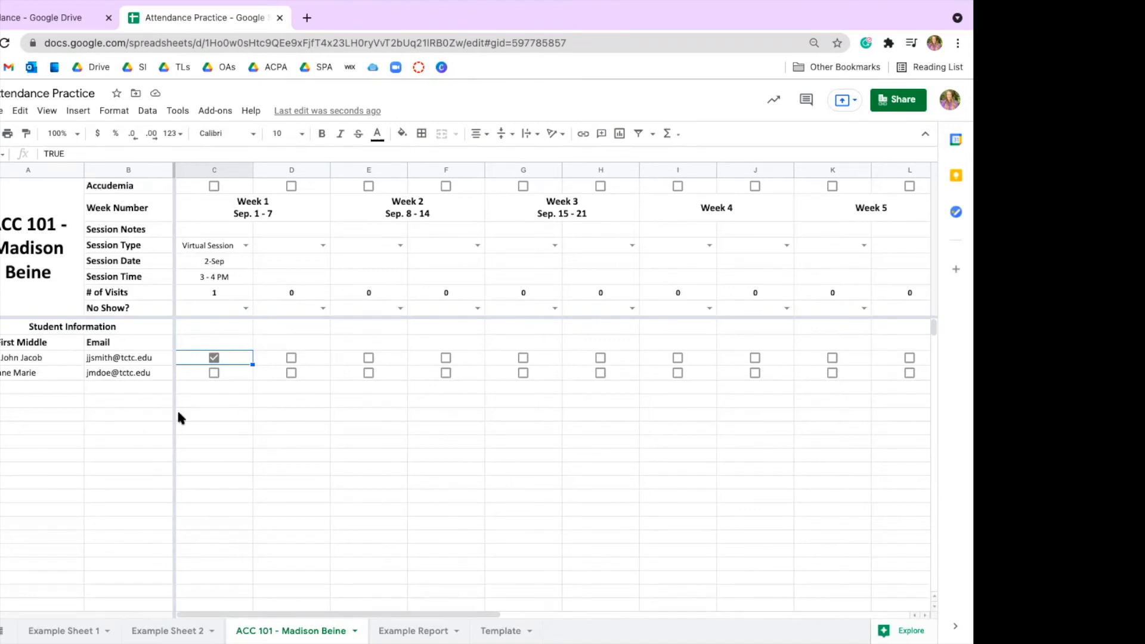
pyautogui.click(214, 374)
pyautogui.click(225, 225)
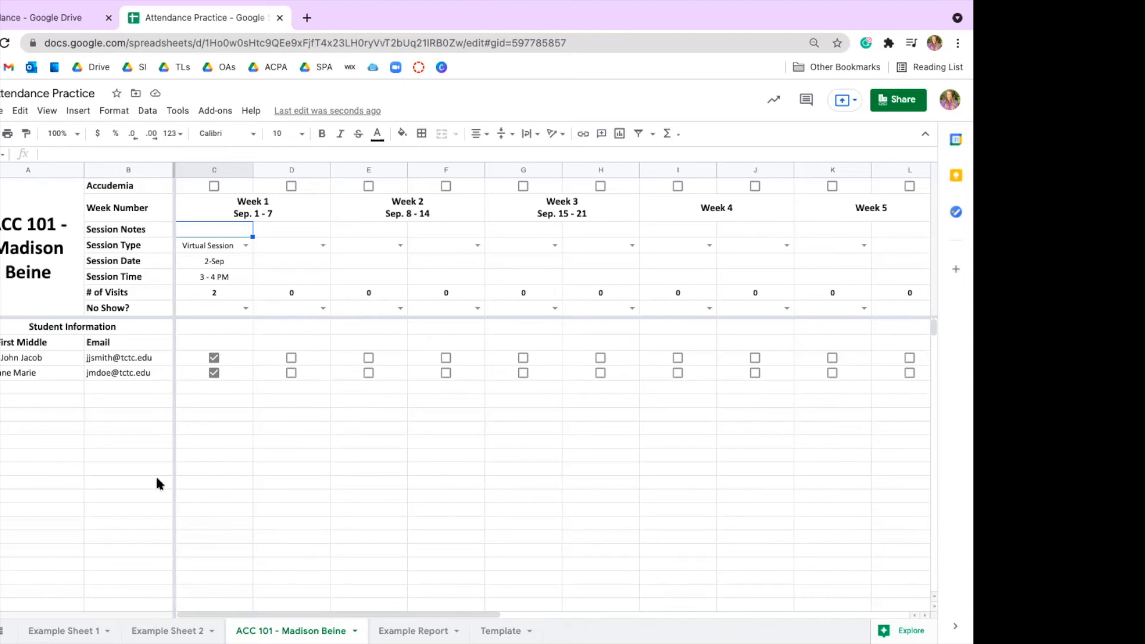
# Step: Set the second Week 1 session's type to Virtual Exam Review
pyautogui.click(324, 245)
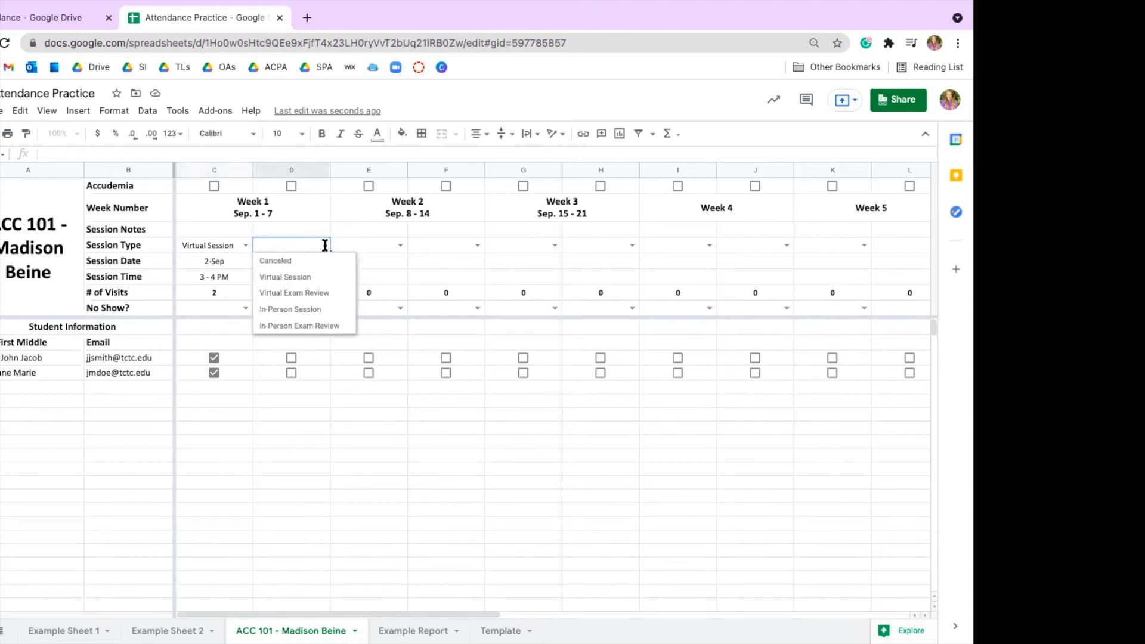
pyautogui.click(338, 295)
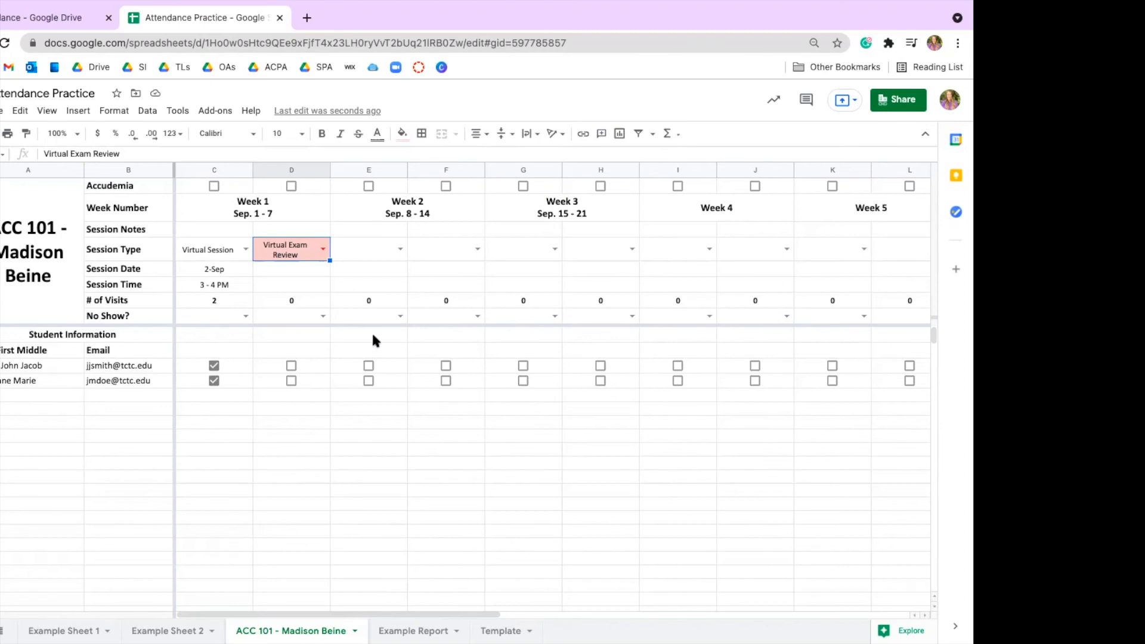
# Step: Mark the first Week 2 session as No Show and set the second Week 2 session's type to Canceled
pyautogui.click(400, 316)
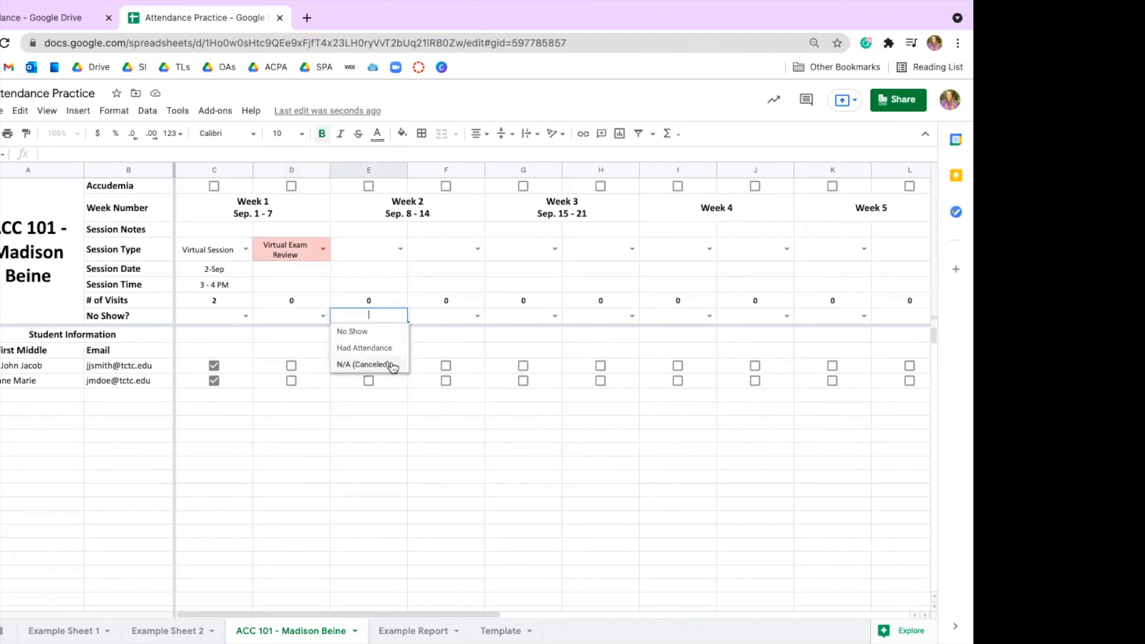
pyautogui.click(385, 332)
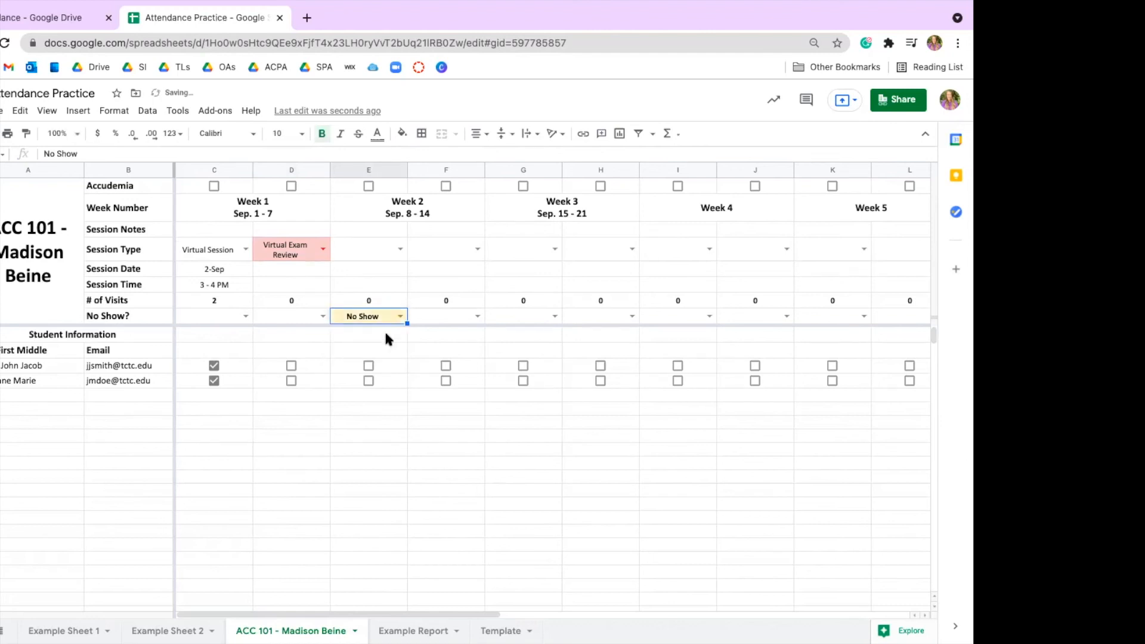
pyautogui.click(477, 250)
pyautogui.click(467, 272)
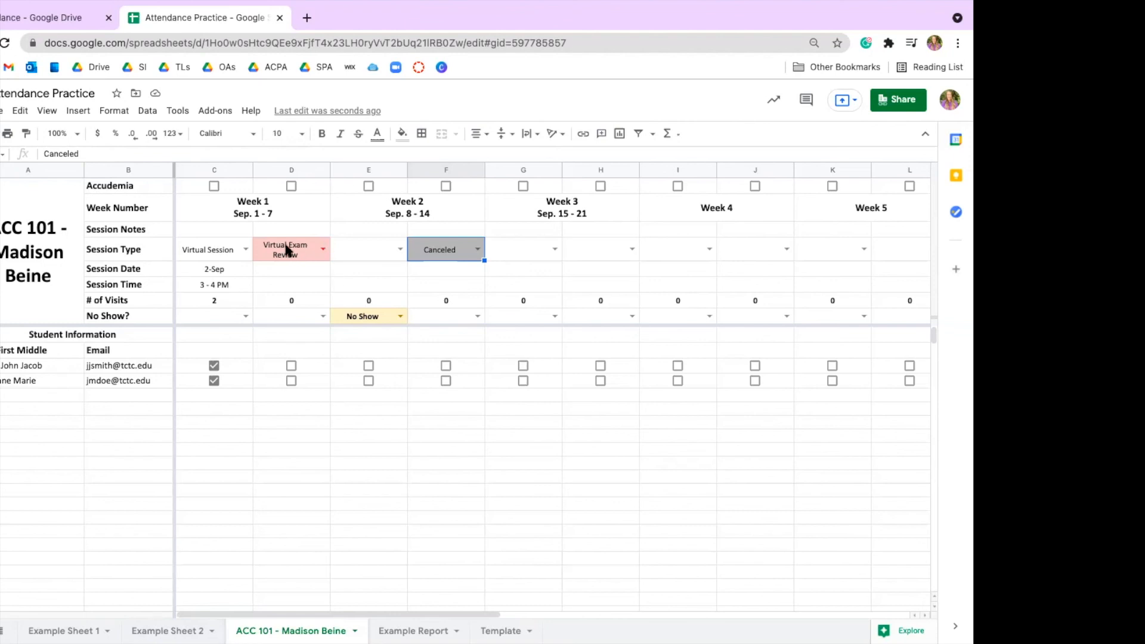
# Step: Change the first Week 1 session to Virtual Exam Review and note it as a joint exam review with the co-leader's first name
pyautogui.click(244, 249)
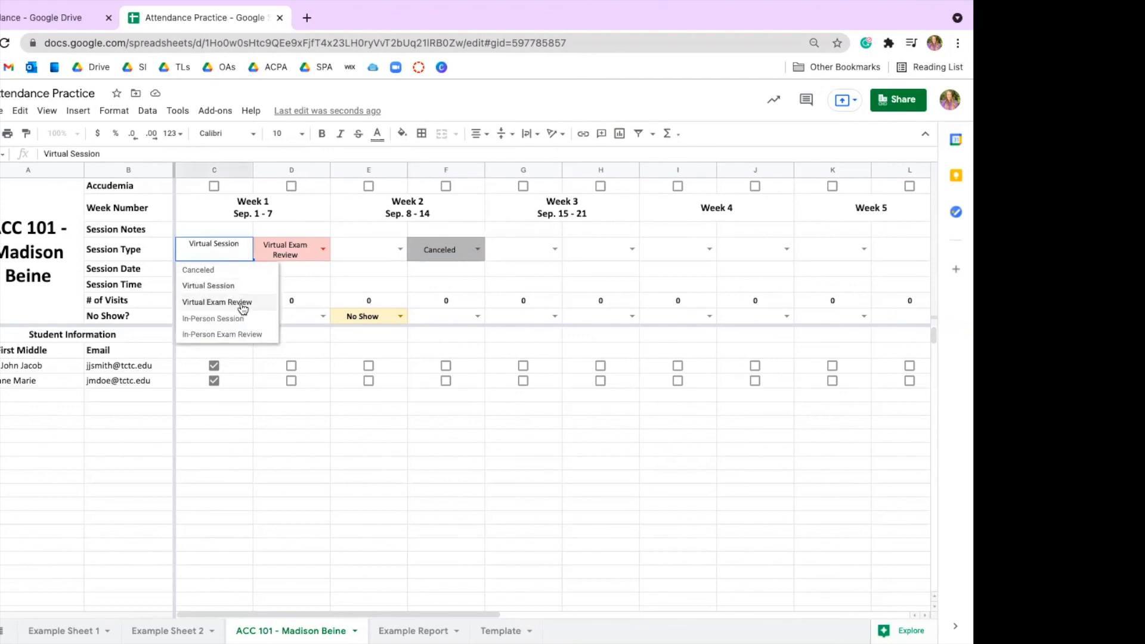
pyautogui.click(243, 302)
pyautogui.click(216, 232)
pyautogui.write('Joint')
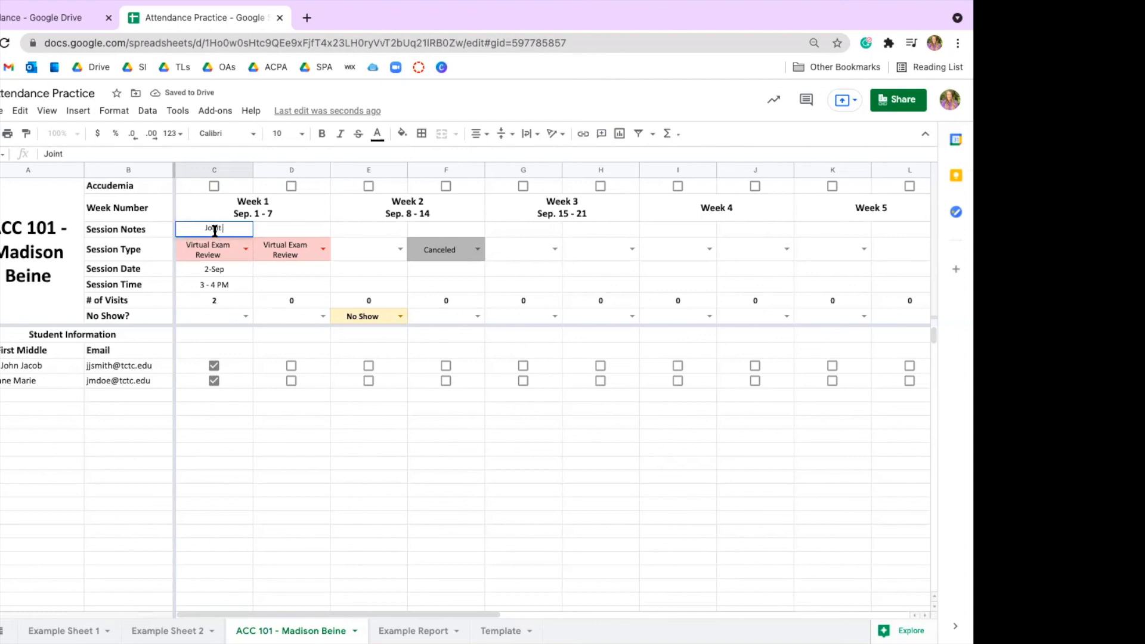
pyautogui.write(' exam review with Alexa')
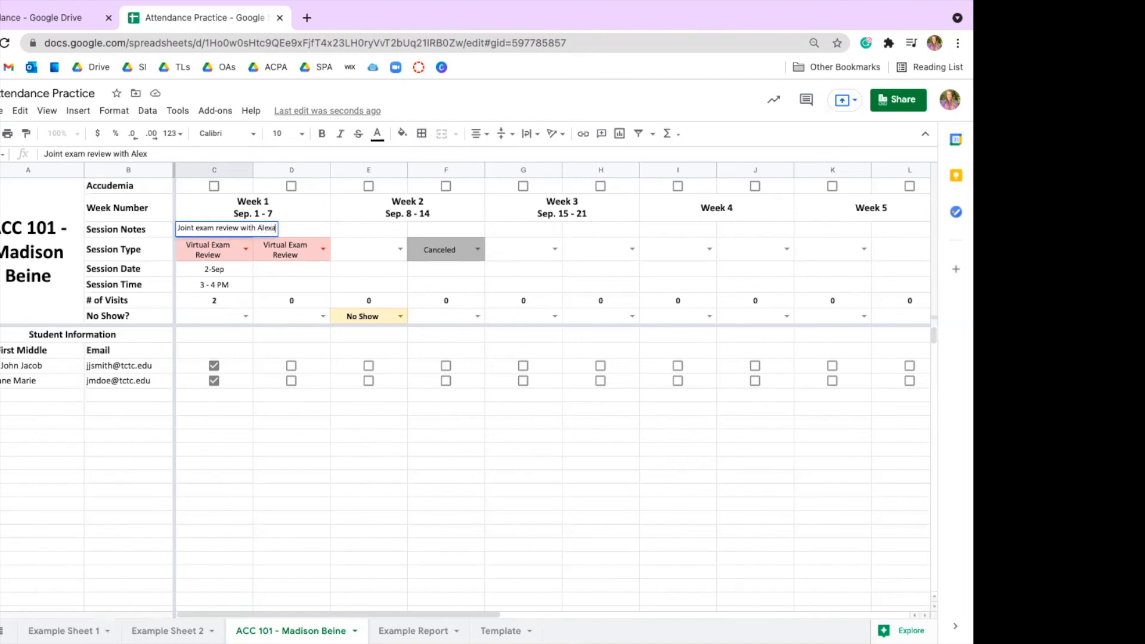
pyautogui.press('Return')
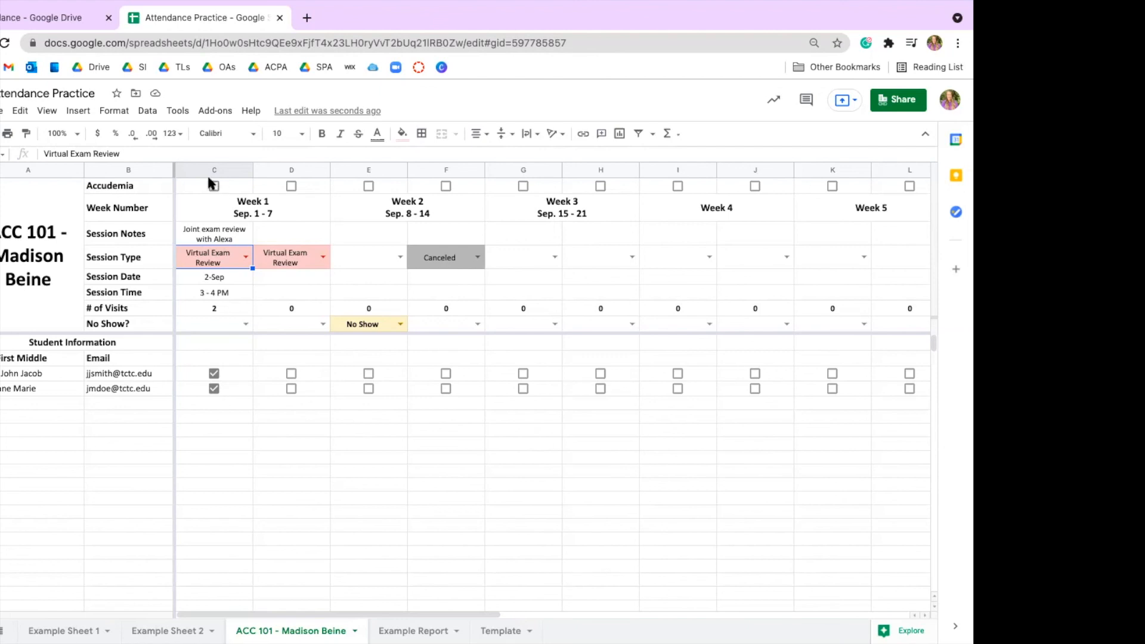
# Step: Clear both students' attendance marks for the first Week 1 session
pyautogui.click(214, 373)
pyautogui.click(215, 389)
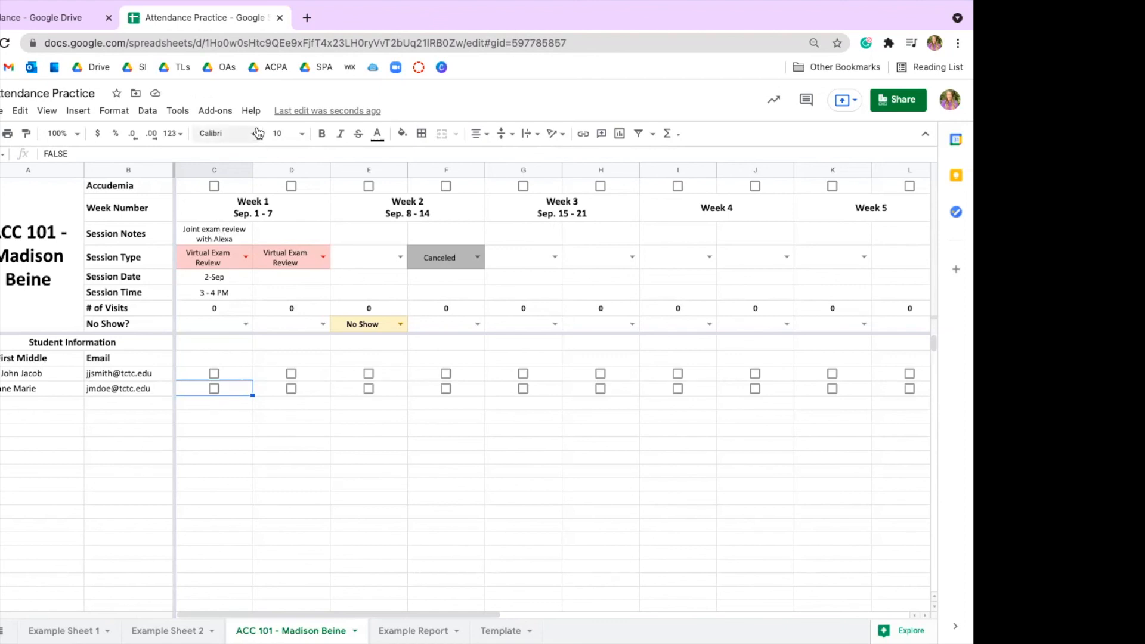
pyautogui.click(222, 233)
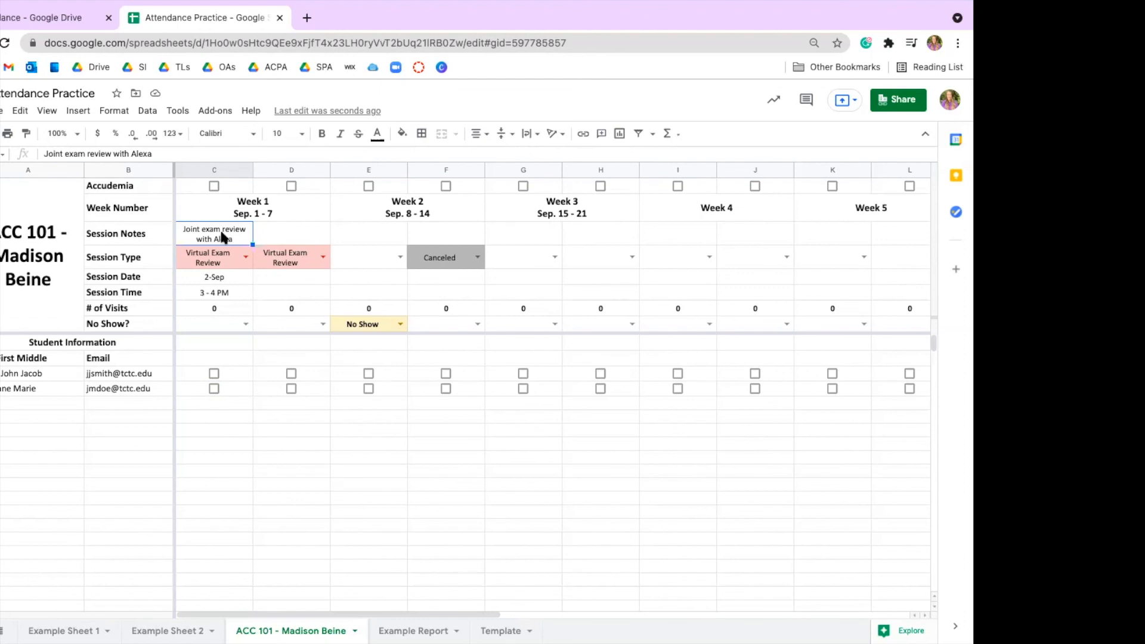